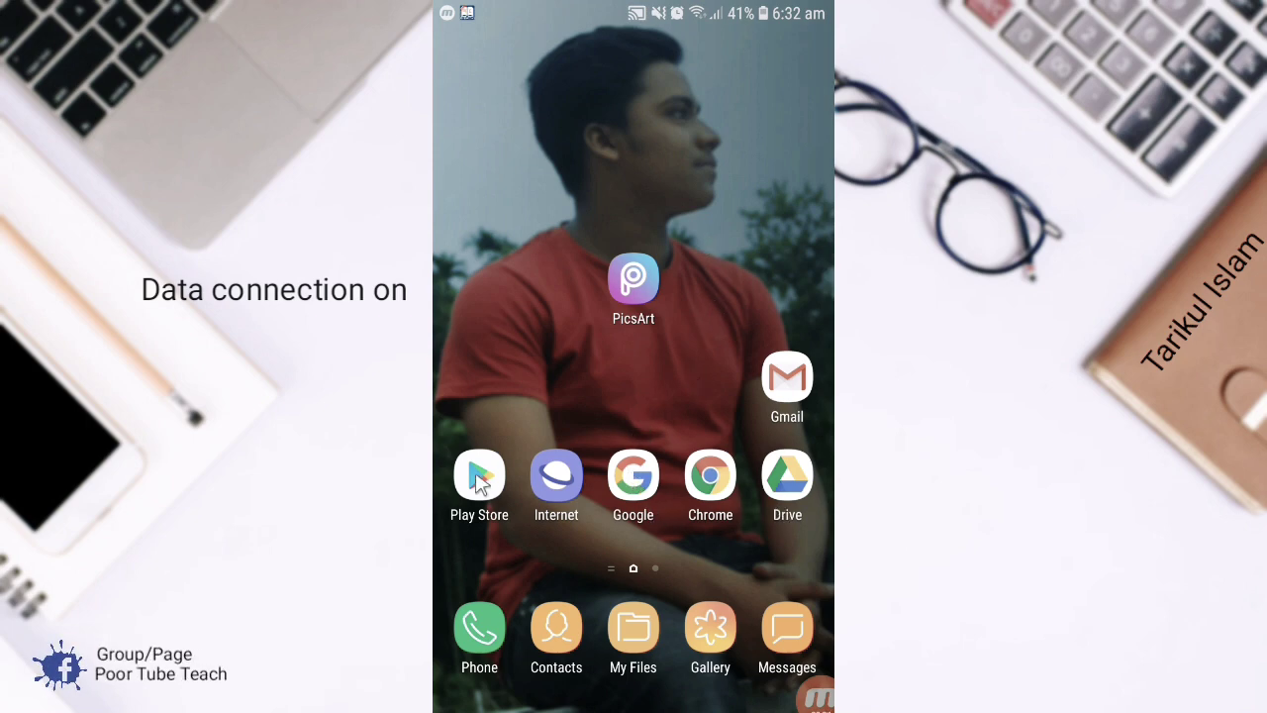
Step: Launch Chrome from the Android home screen to reach the Google new-tab page
click(711, 481)
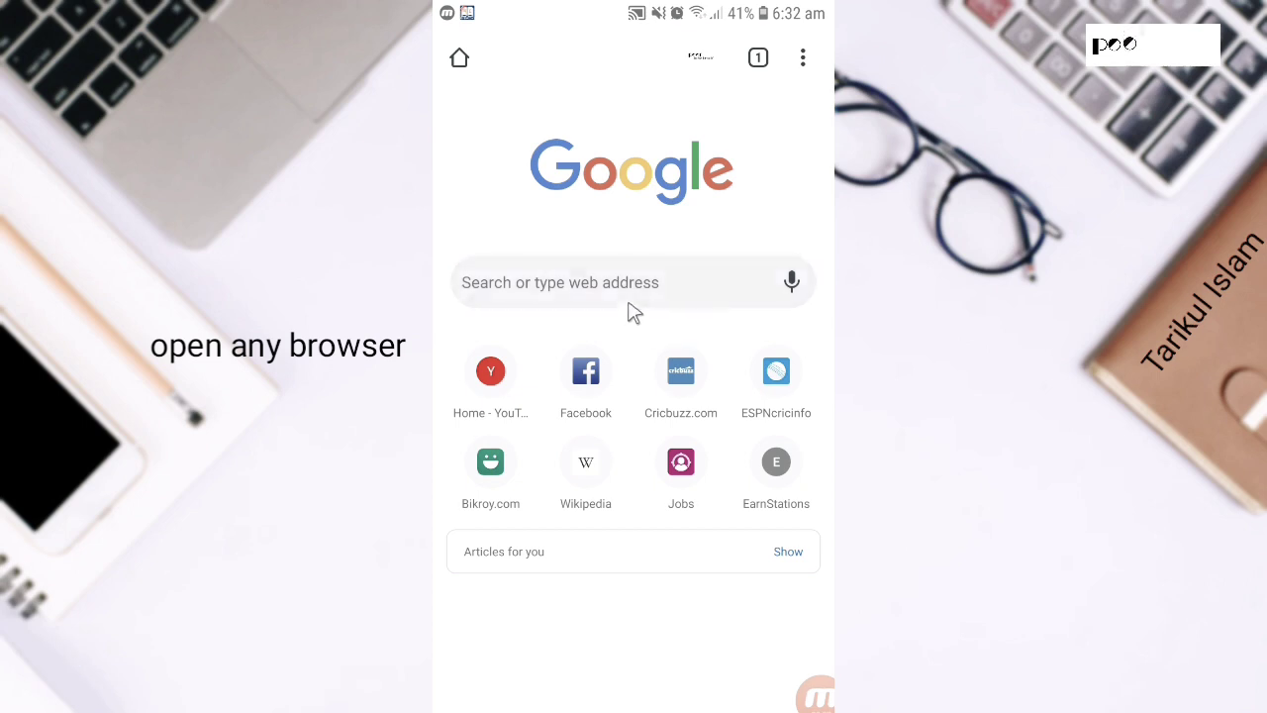
click(638, 280)
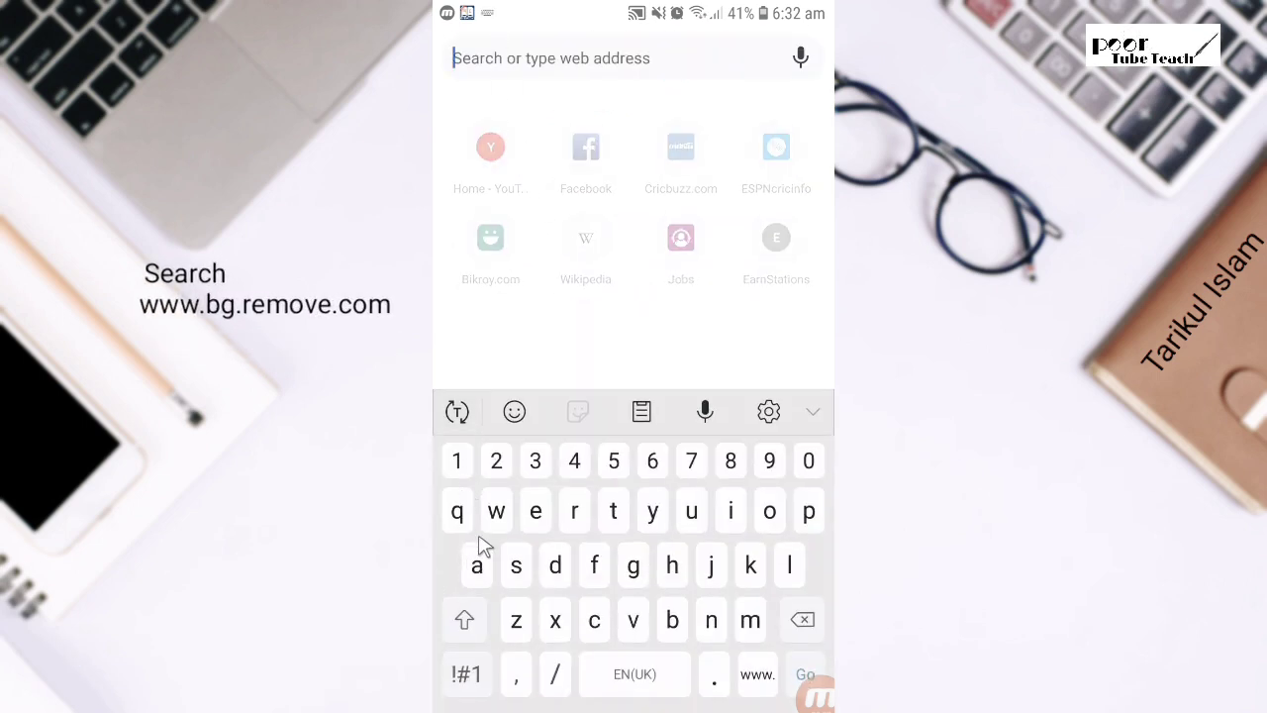
text(wwwwww)
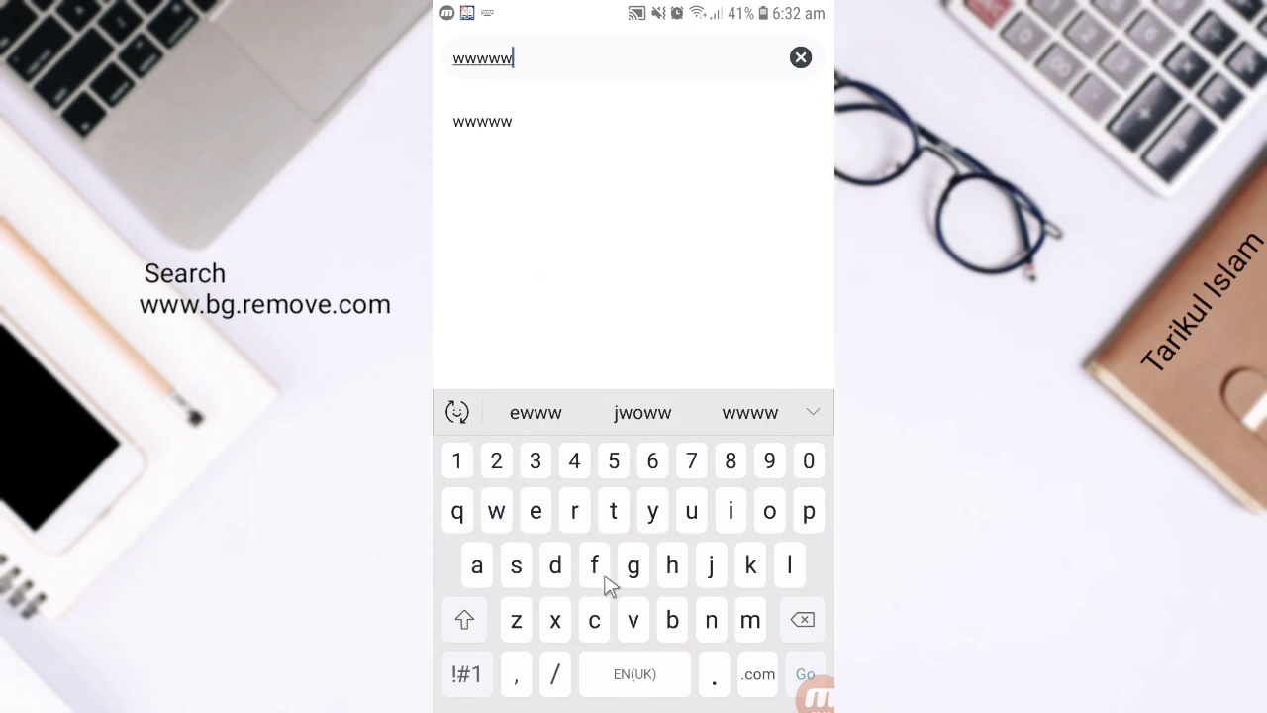
key(BackSpace)
key(BackSpace)
key(BackSpace)
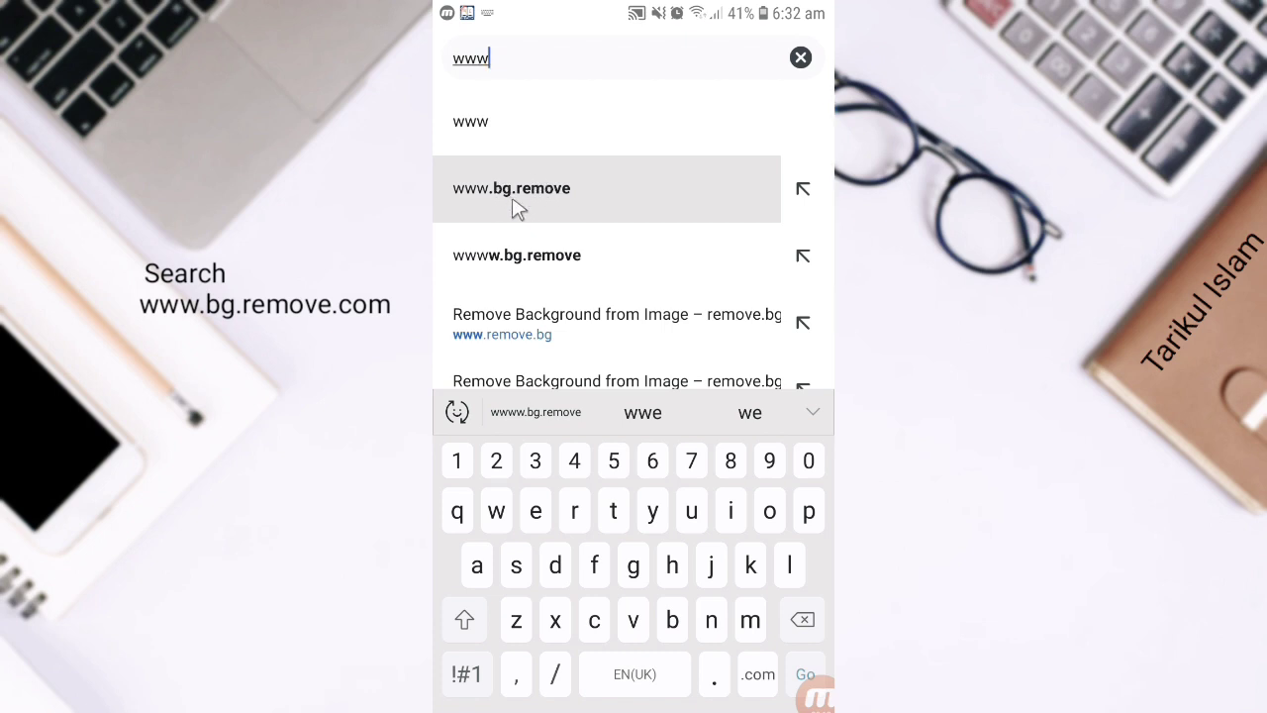
click(571, 191)
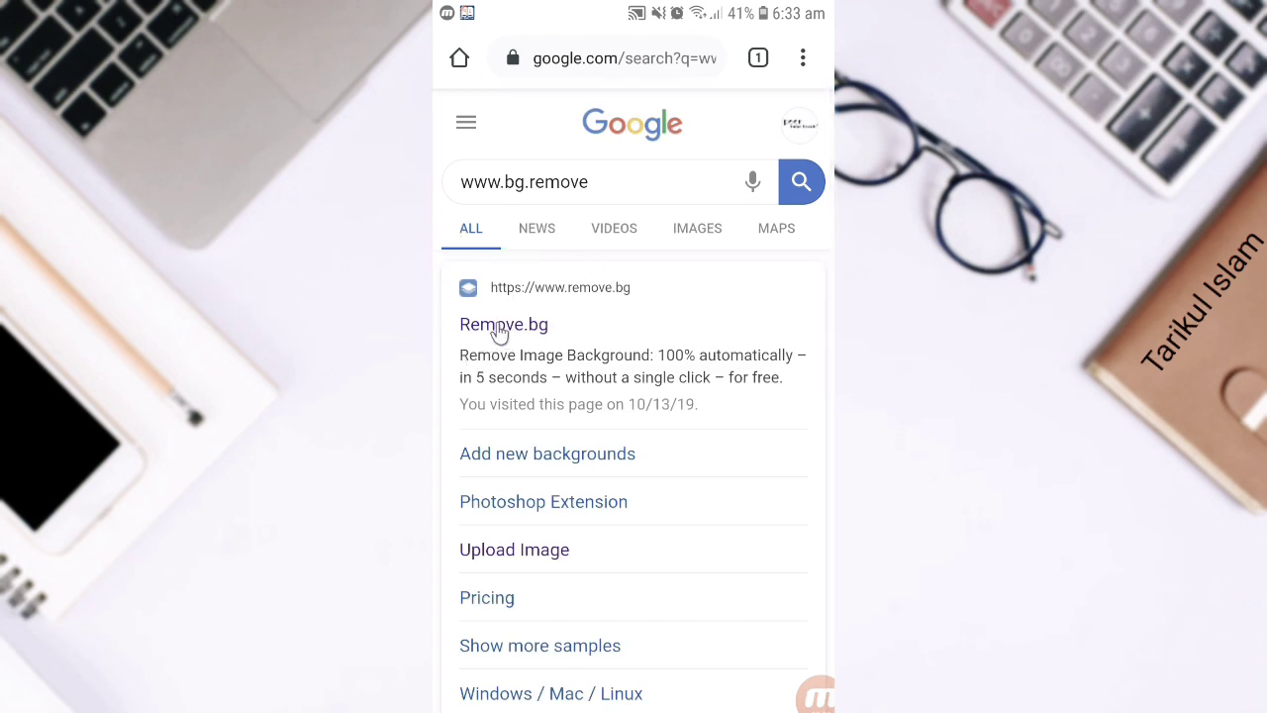
click(491, 333)
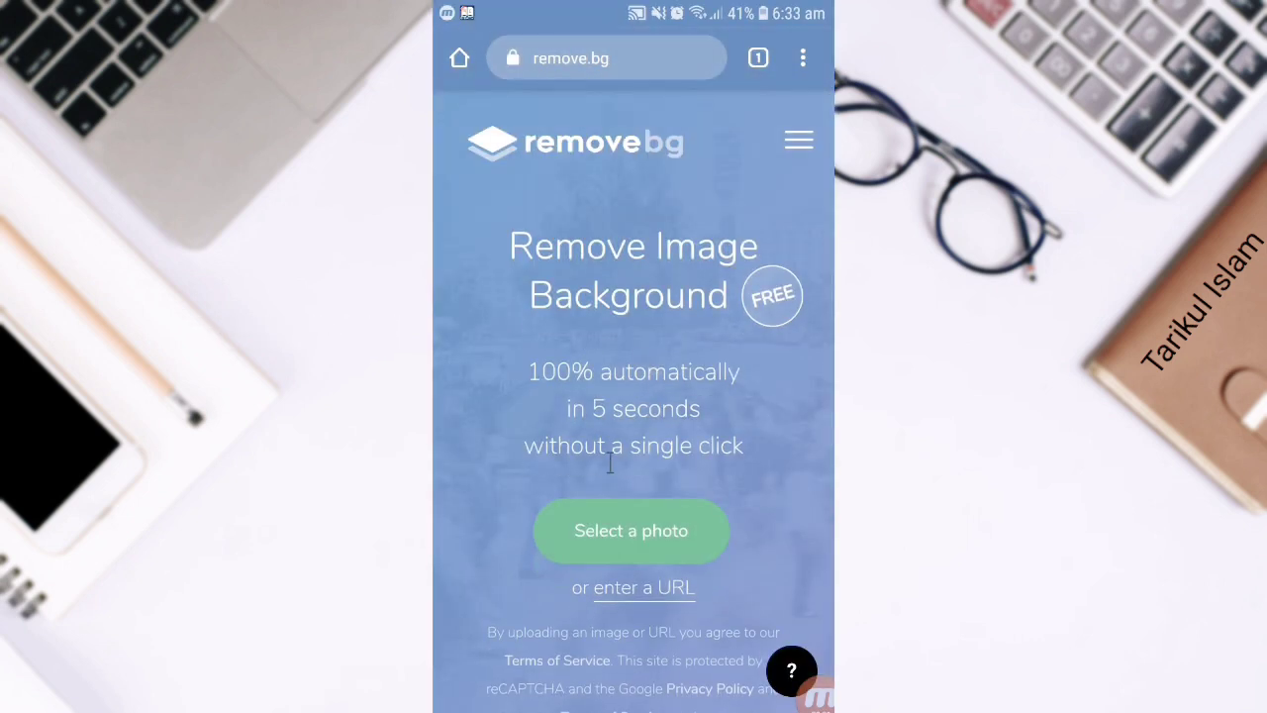
Step: Upload the forest portrait from the phone's recent files to remove.bg
click(634, 540)
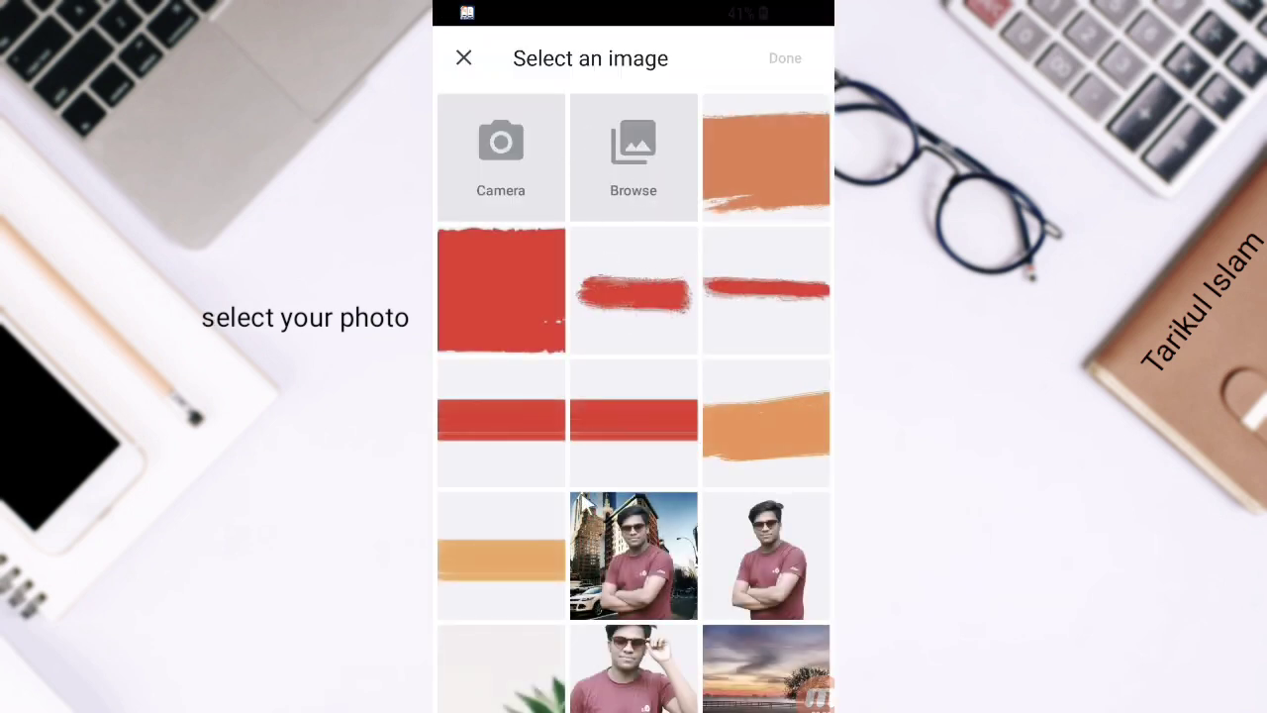
click(621, 144)
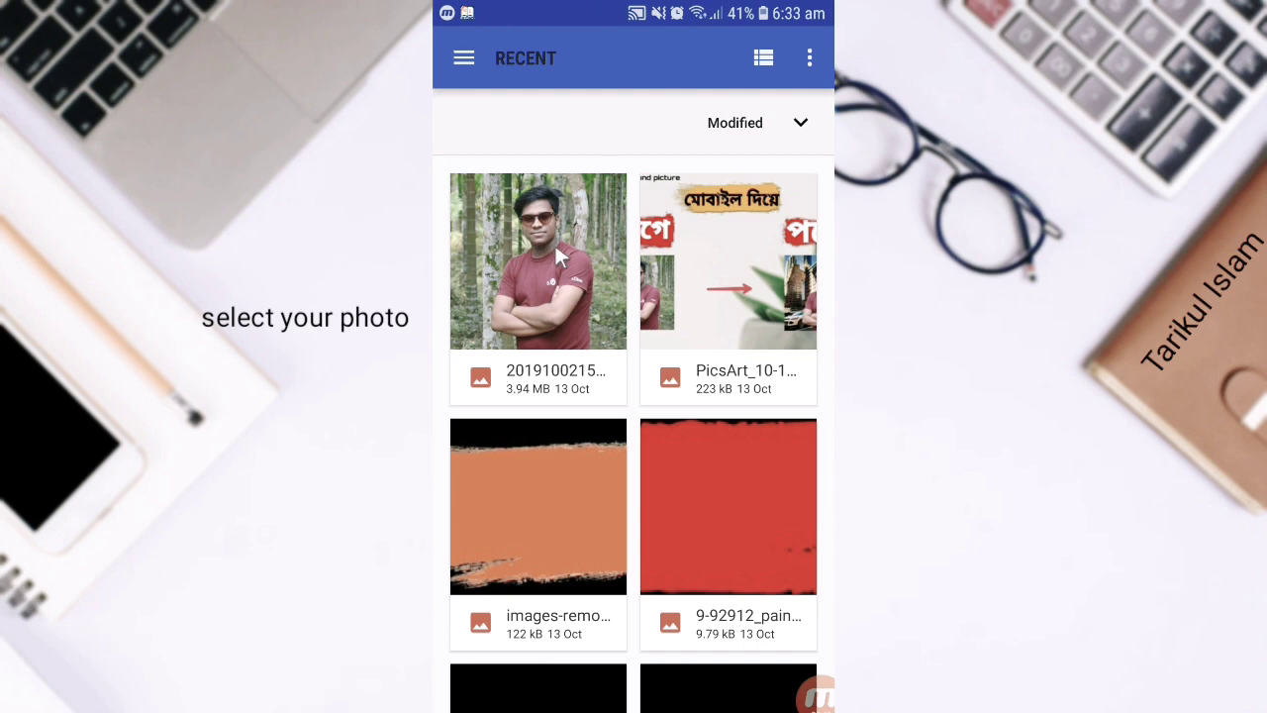
click(558, 243)
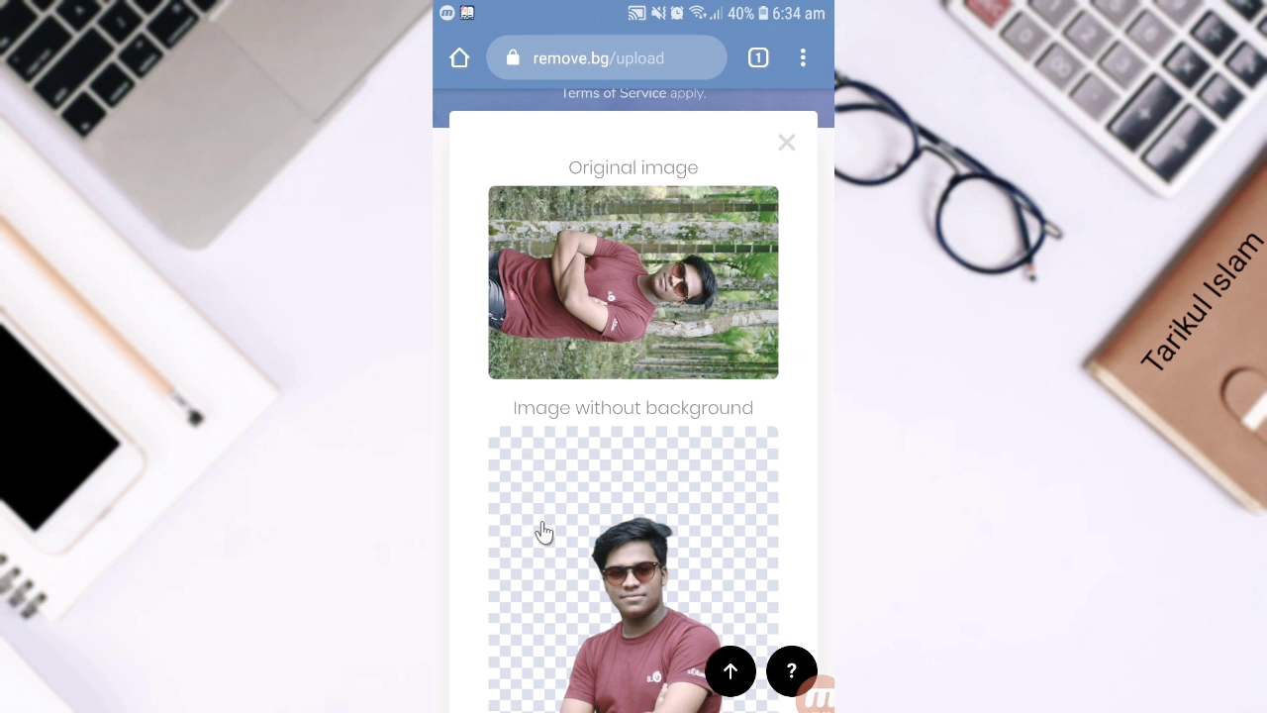
Step: Download the background-free portrait as a PNG, then go to the home screen
scroll(544, 531, down, 3)
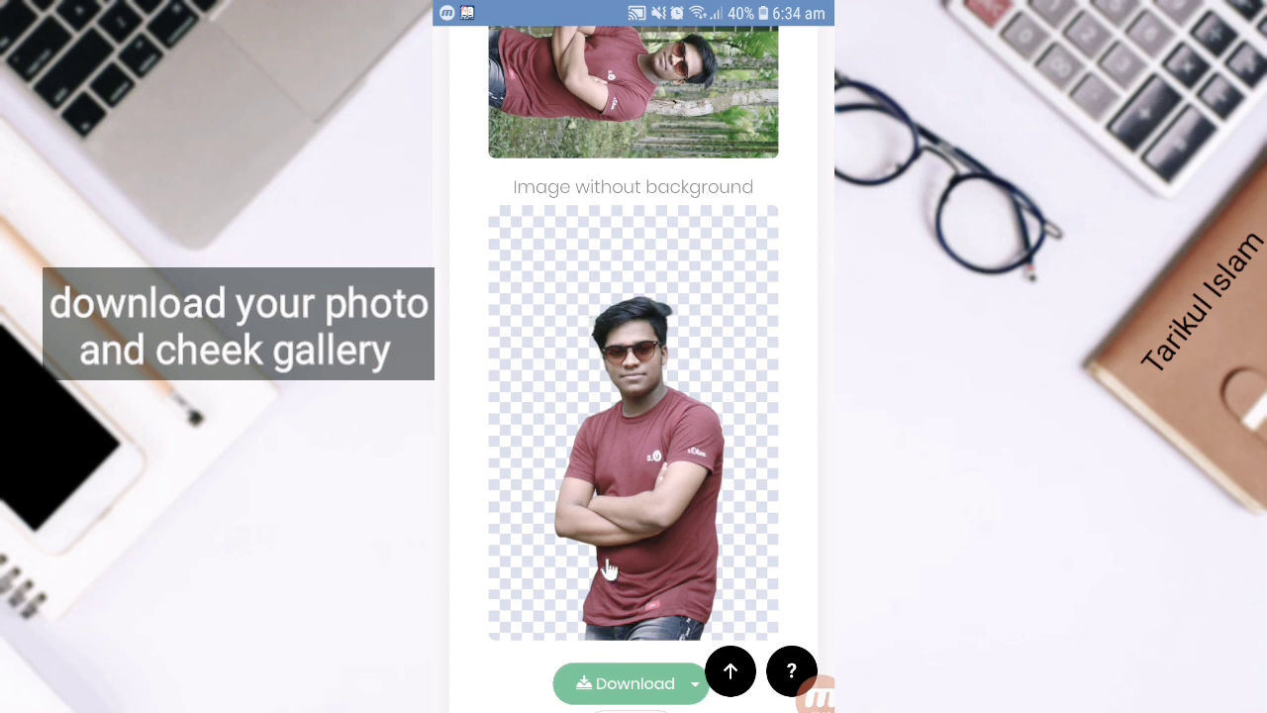
scroll(606, 567, down, 2)
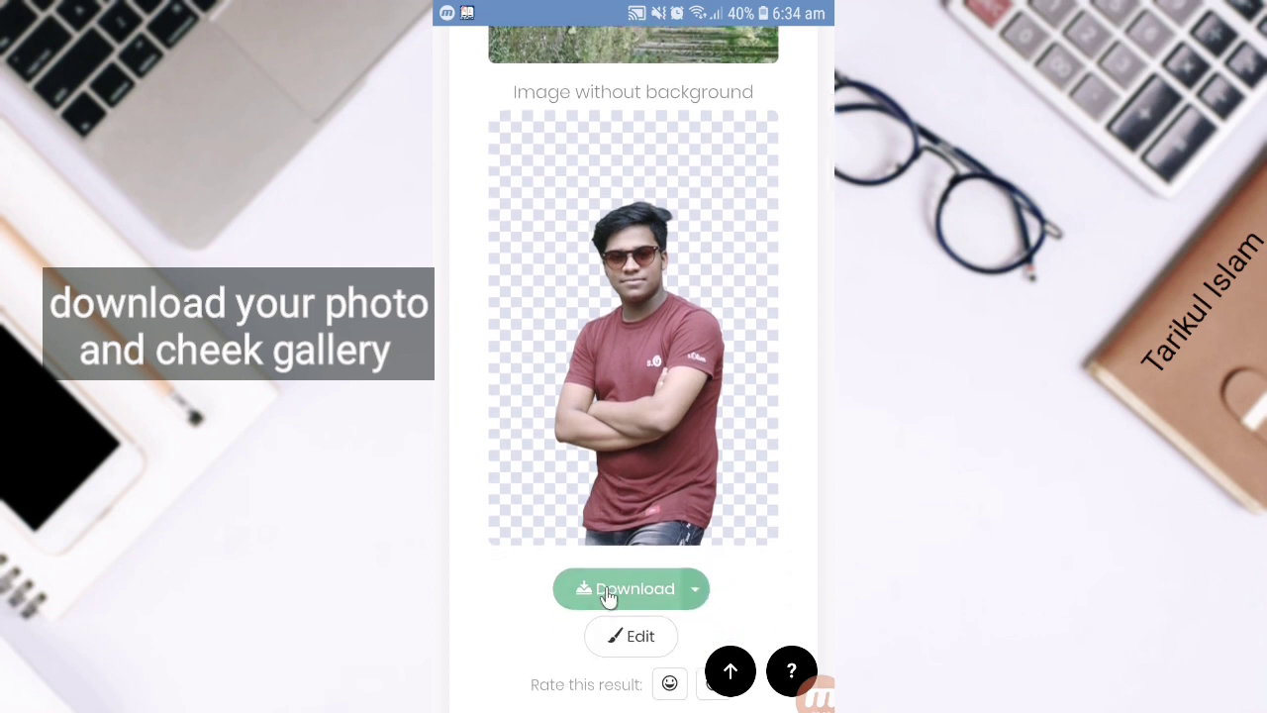
click(608, 592)
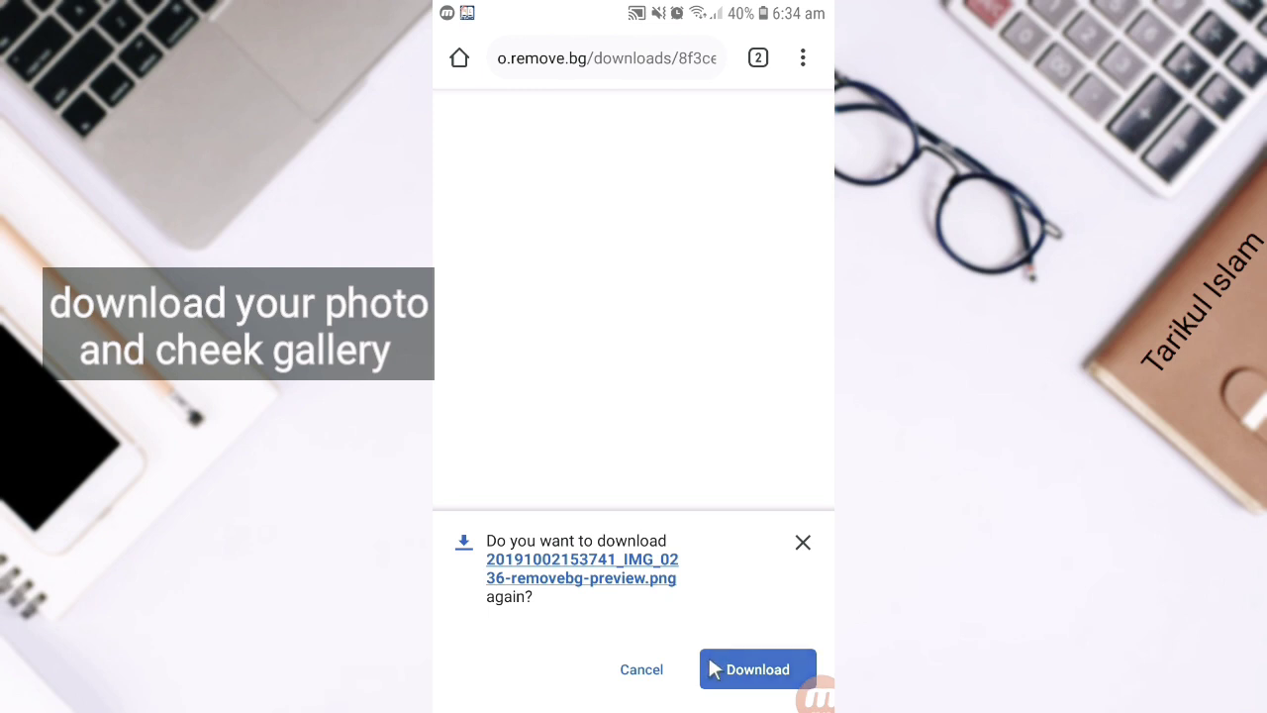
click(737, 672)
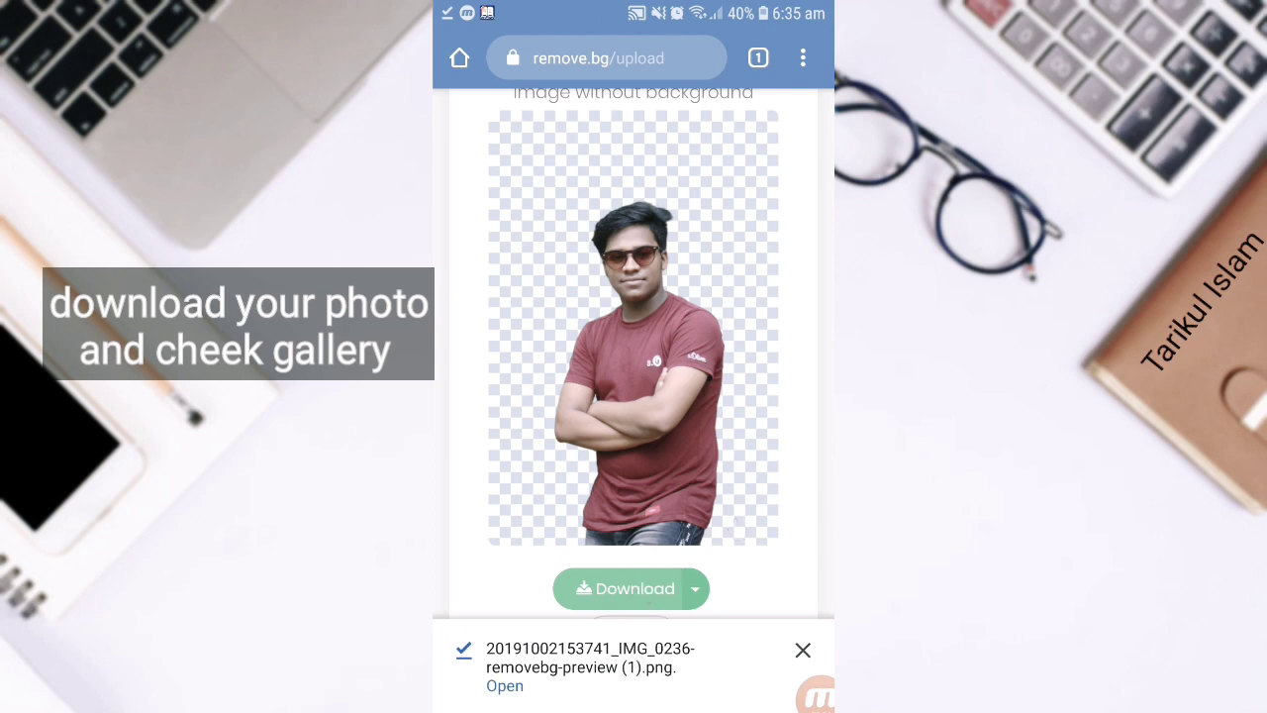
key(Home)
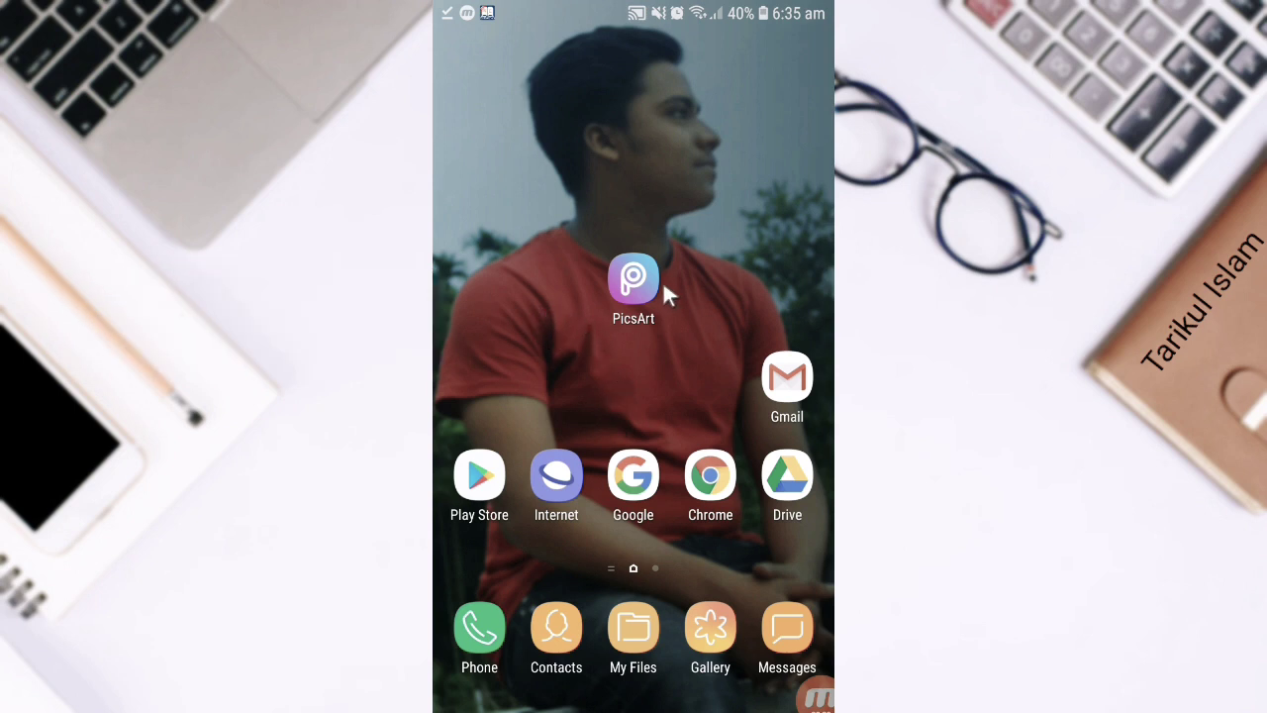
Step: Start a new PicsArt project and open the city street photo with the white car
click(631, 295)
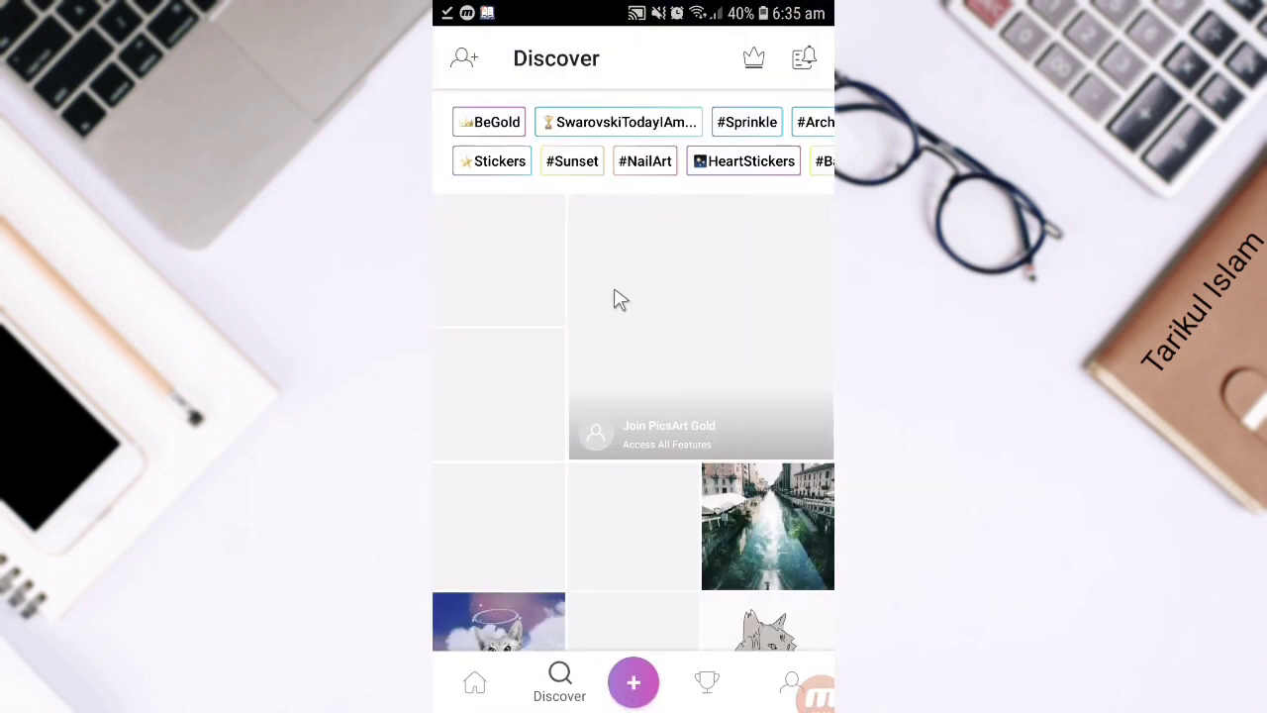
click(630, 686)
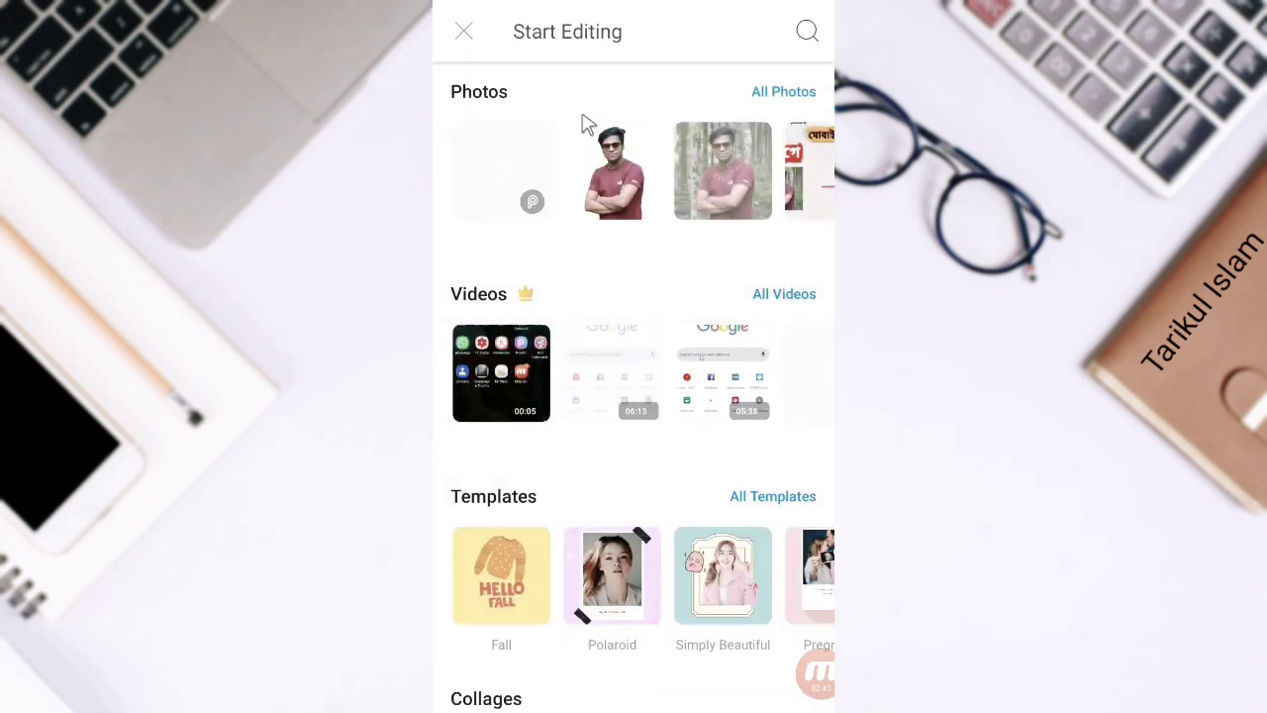
click(785, 92)
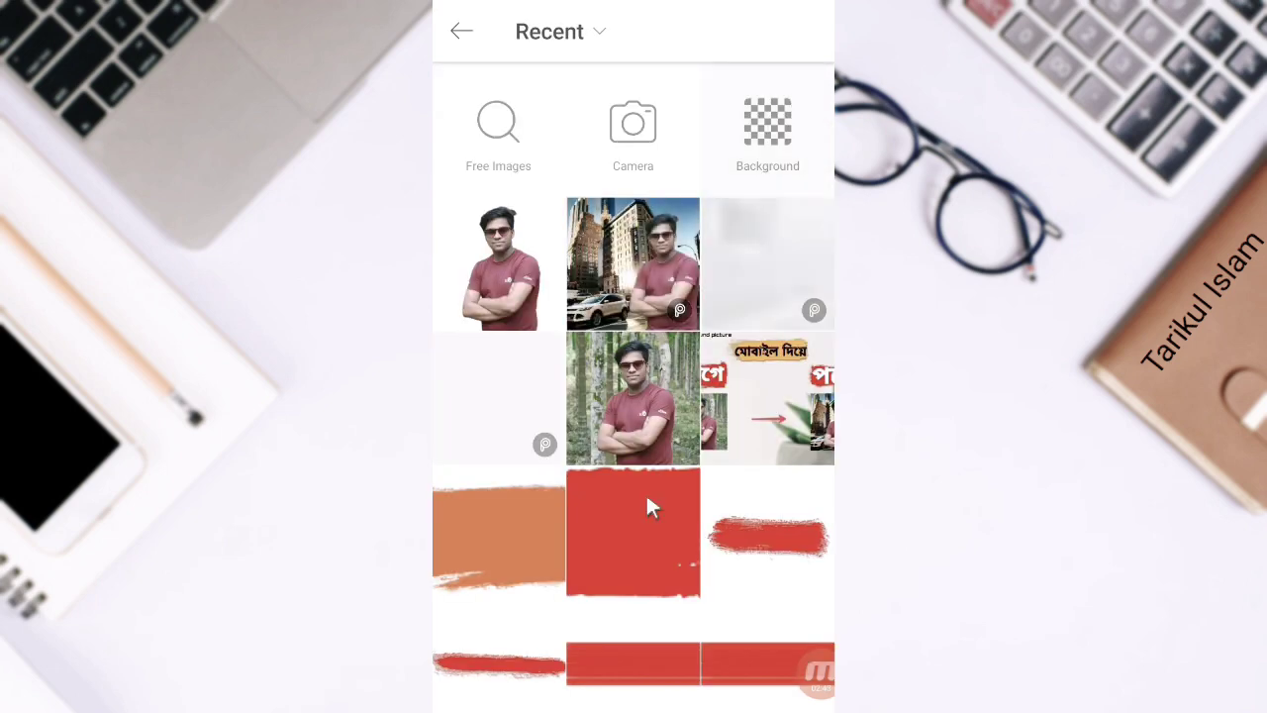
drag(643, 560, 699, 9)
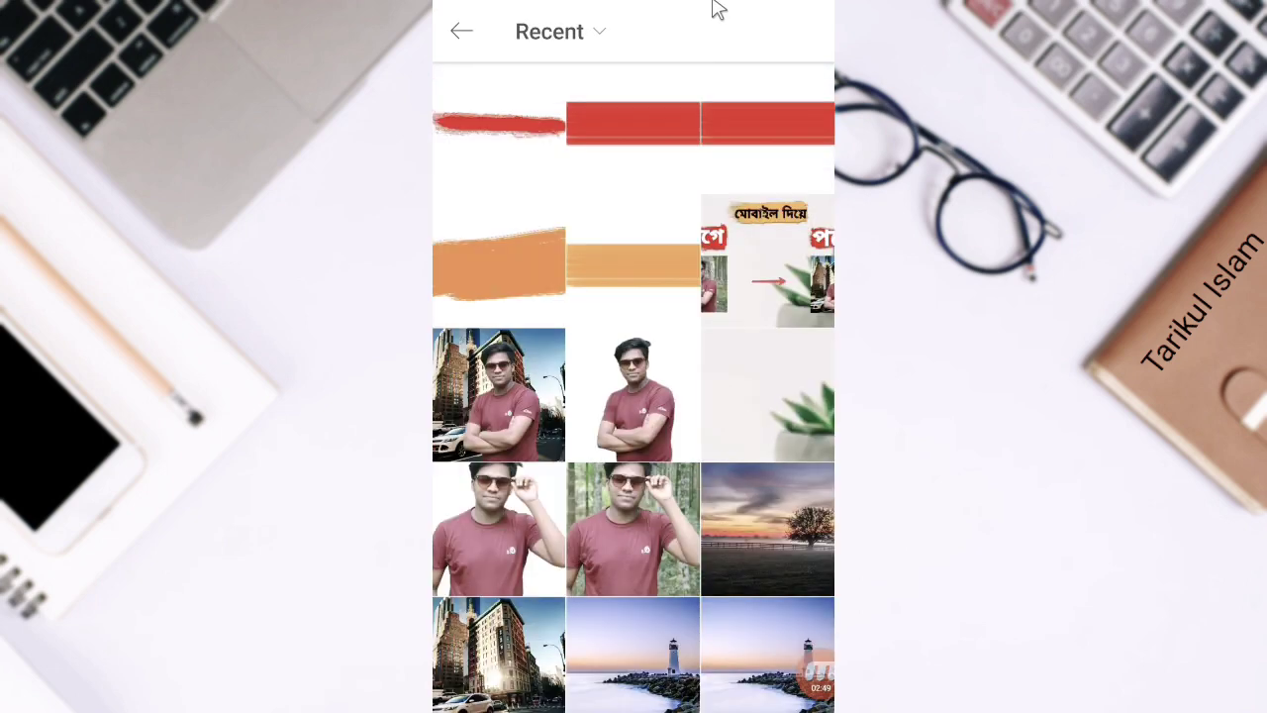
scroll(541, 349, down, 3)
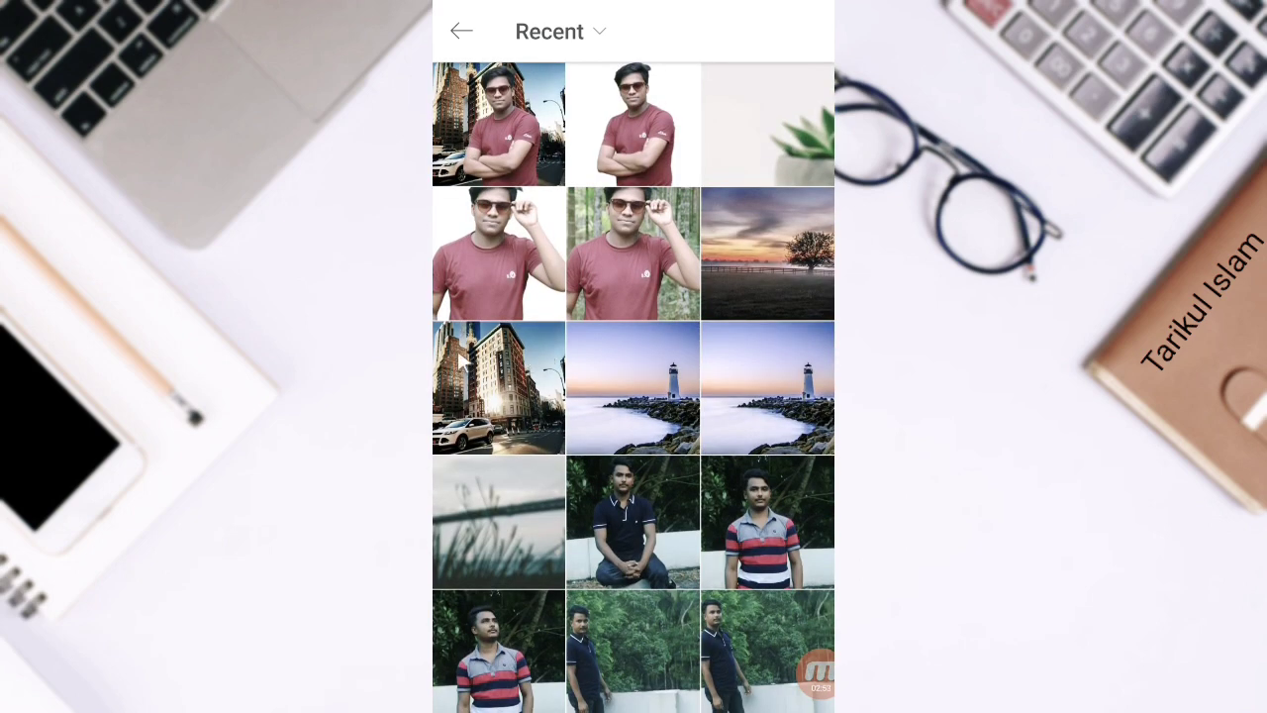
click(516, 399)
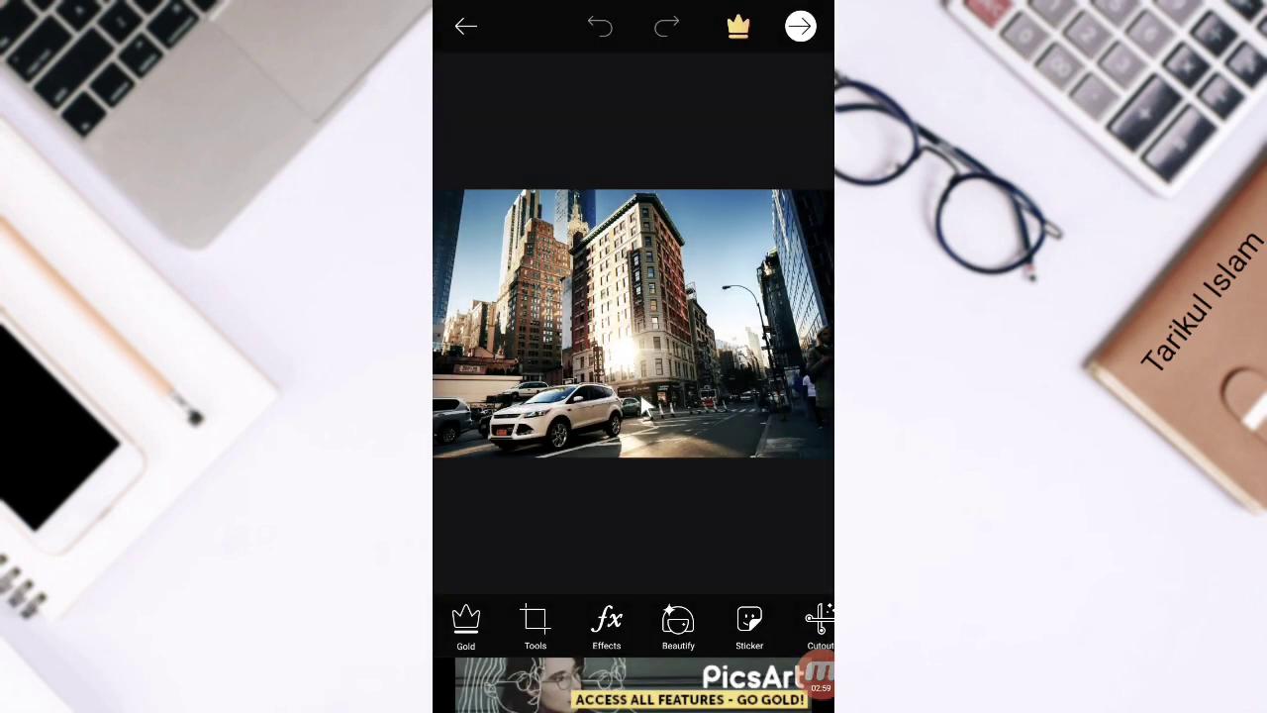
Step: Add the cut-out portrait of the man onto the street photo with Add Photo
click(749, 626)
scroll(762, 594, right, 3)
scroll(659, 622, right, 2)
click(622, 621)
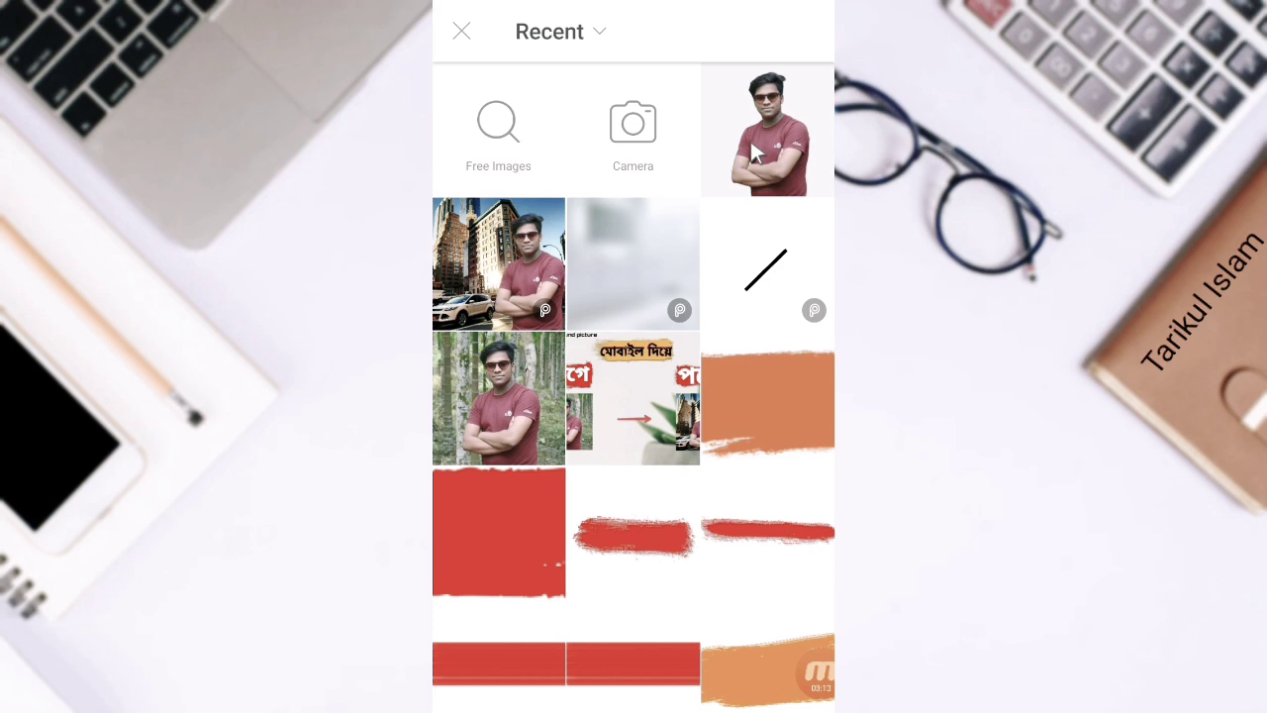
click(752, 138)
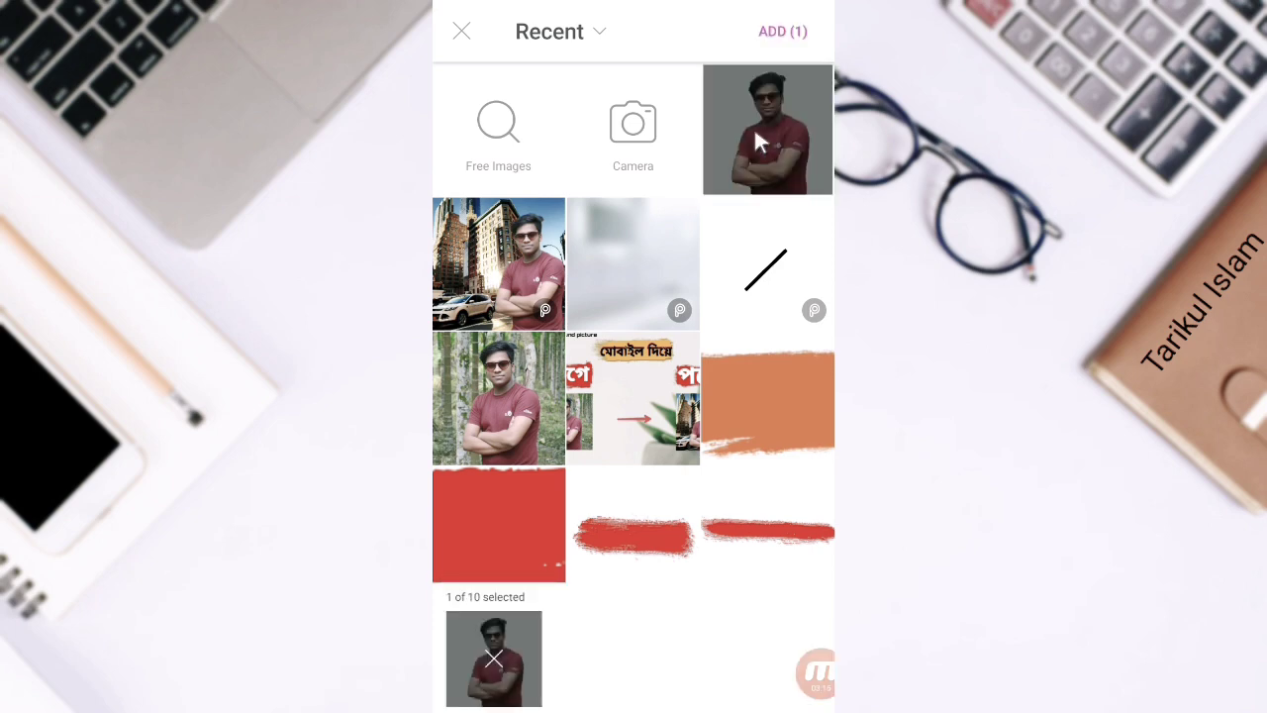
click(780, 33)
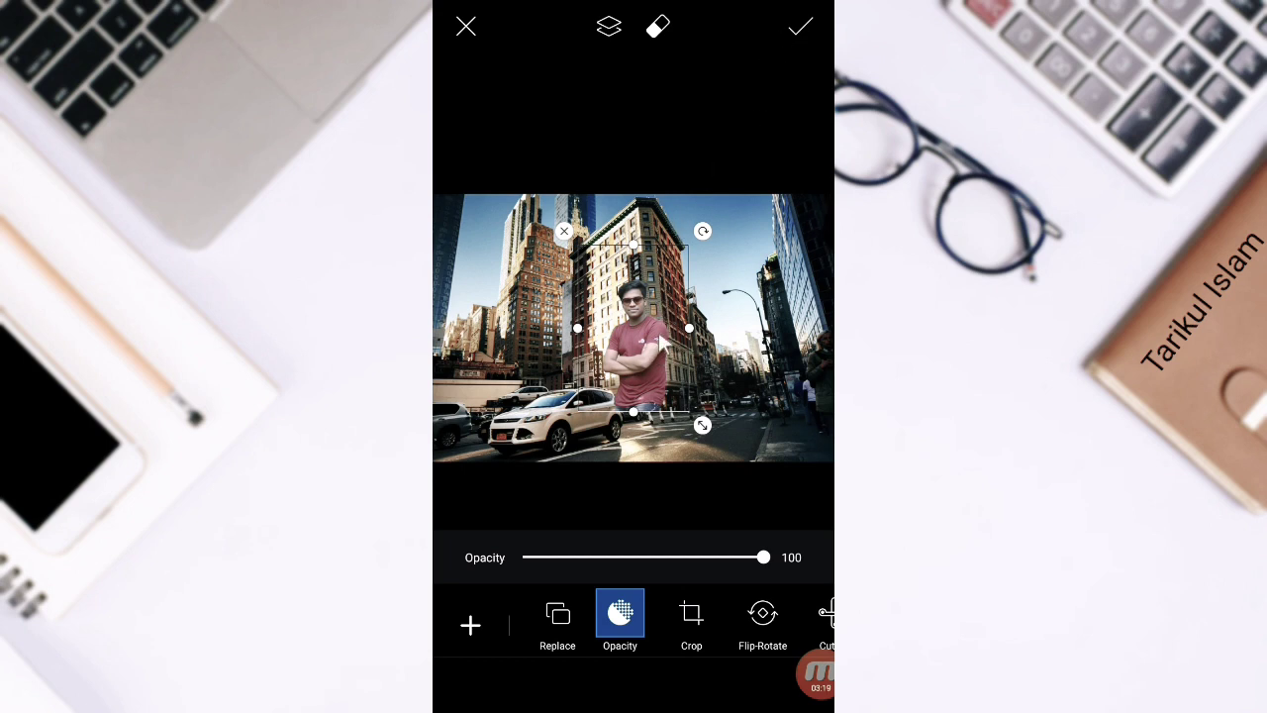
Step: Enlarge the man, move him right and lower in the scene, and apply
drag(702, 425, 763, 523)
drag(634, 327, 714, 340)
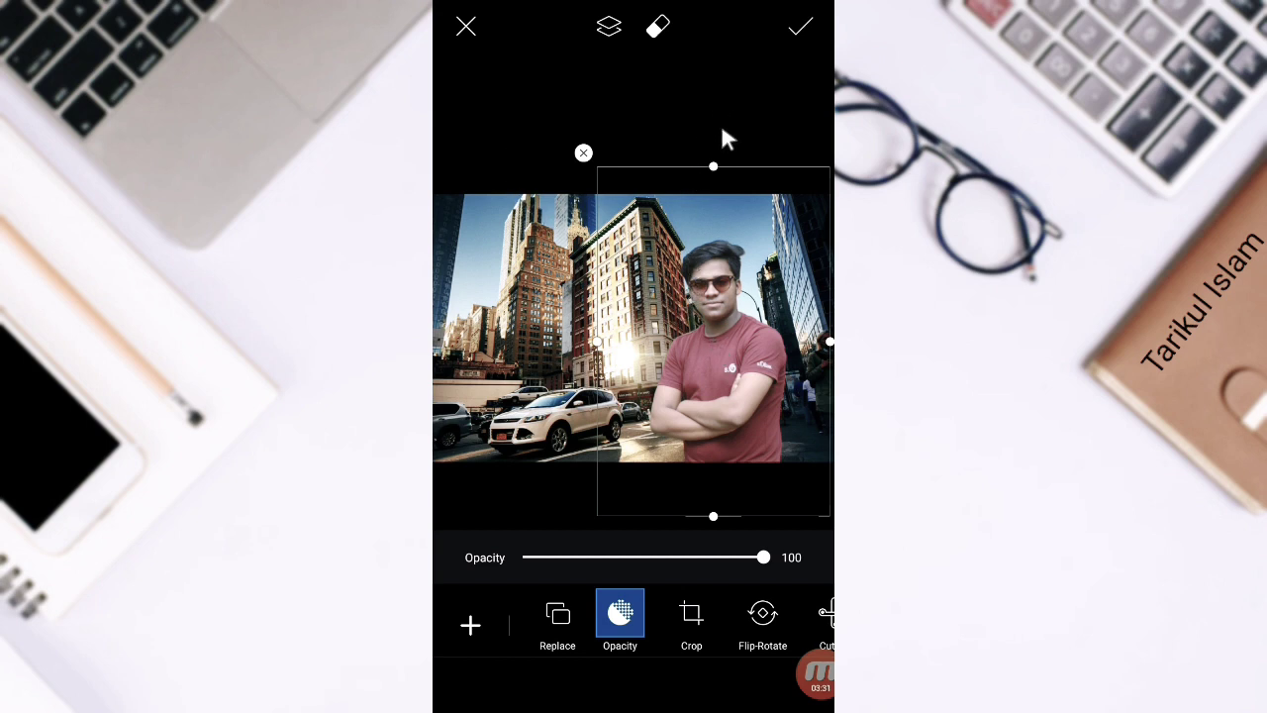
click(793, 32)
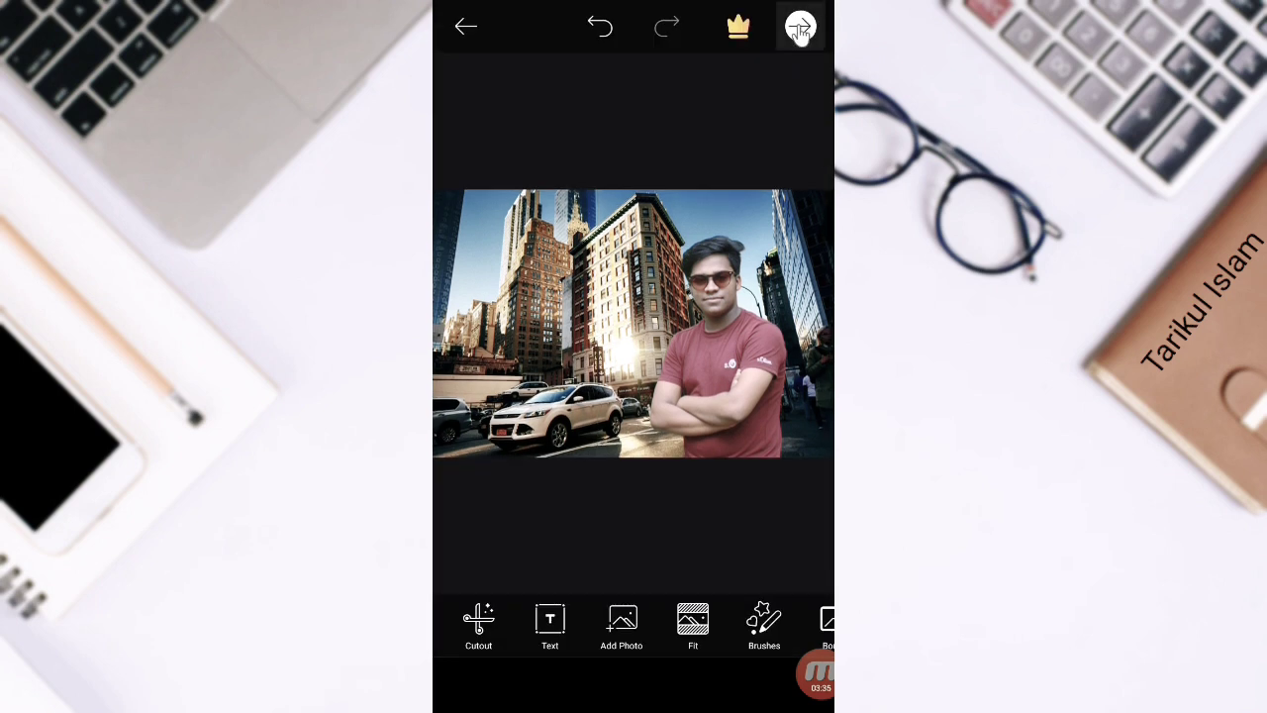
Step: Save the finished street composite to the phone's Gallery, dismissing the ad
click(800, 29)
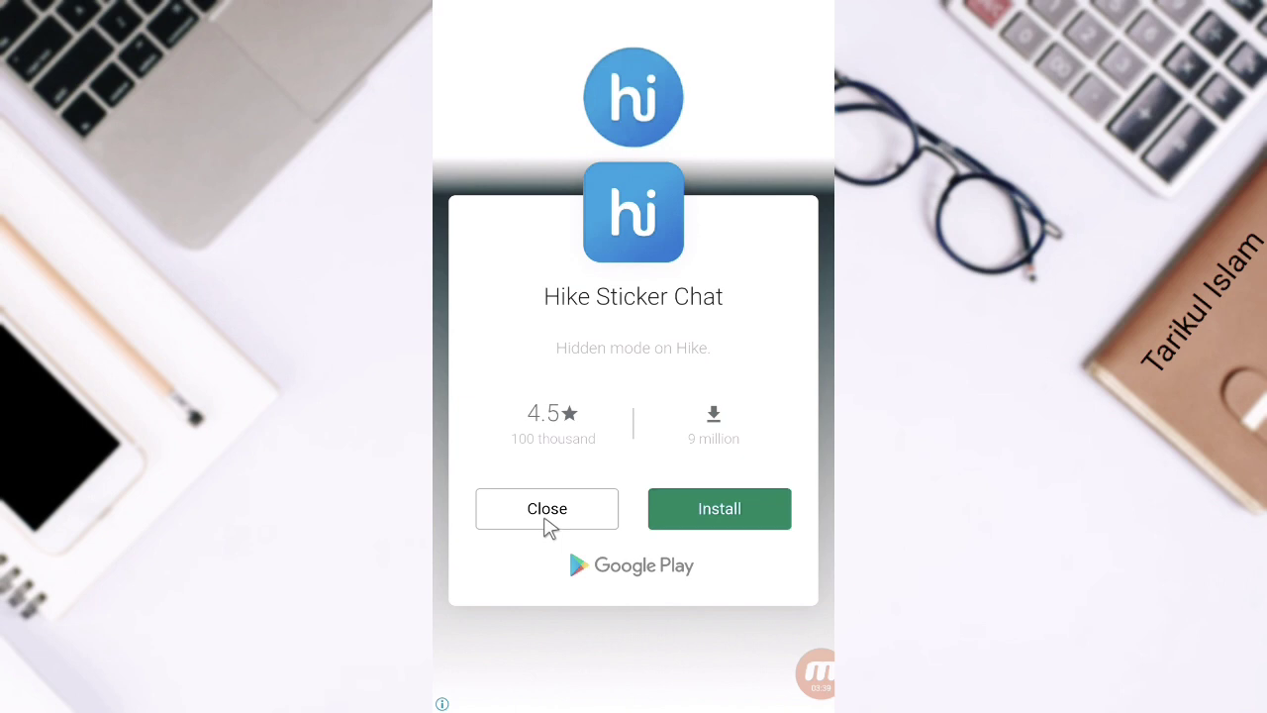
click(535, 495)
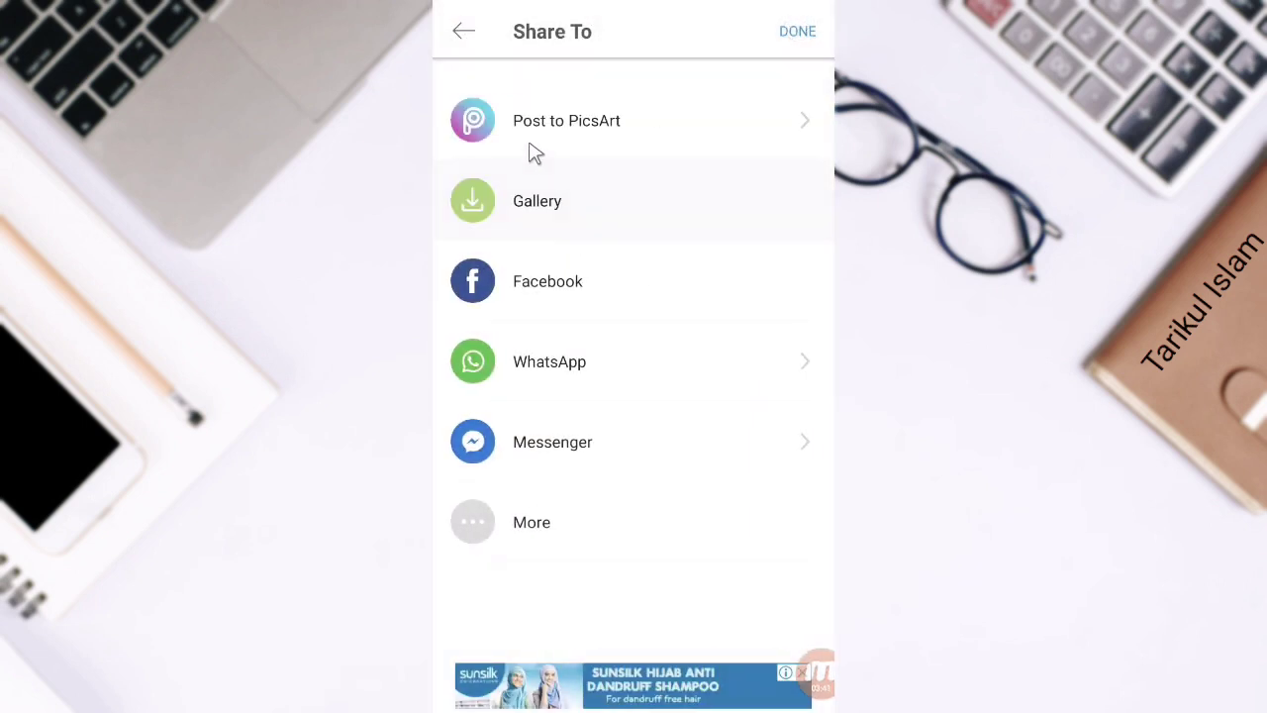
click(542, 201)
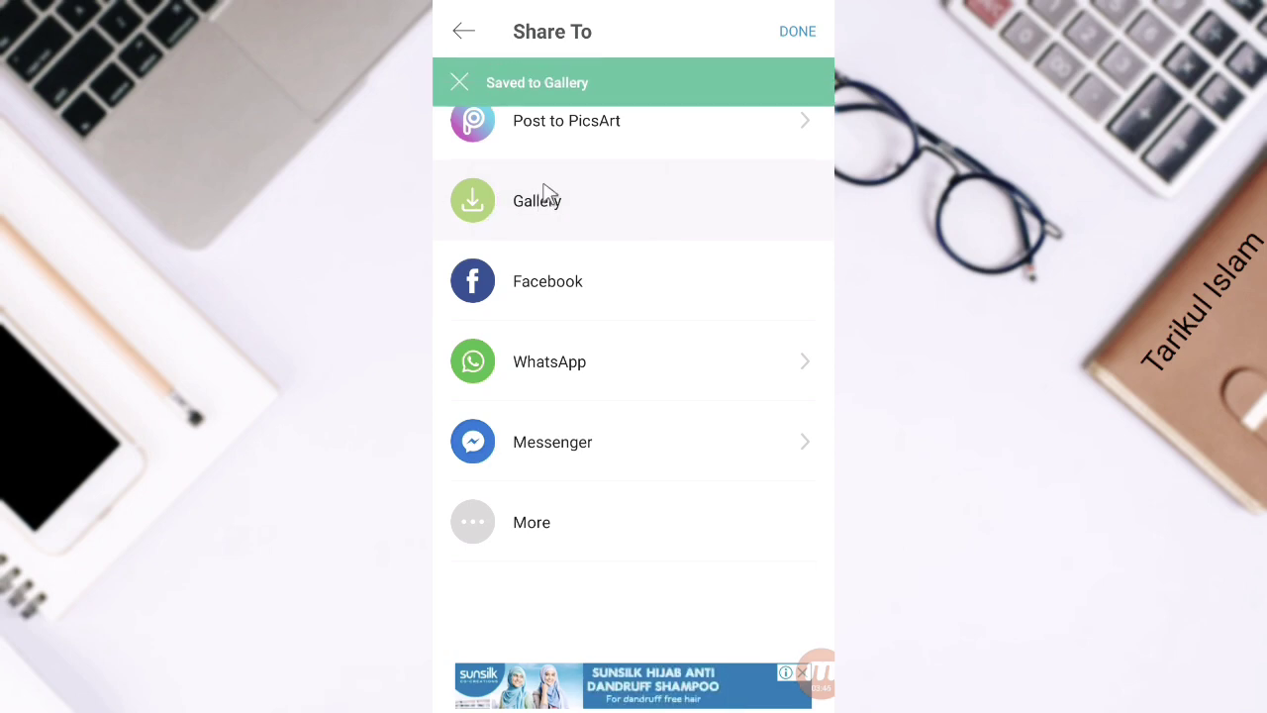
Step: View the saved composite in the phone's Gallery app, then return to the photo grid
key(super)
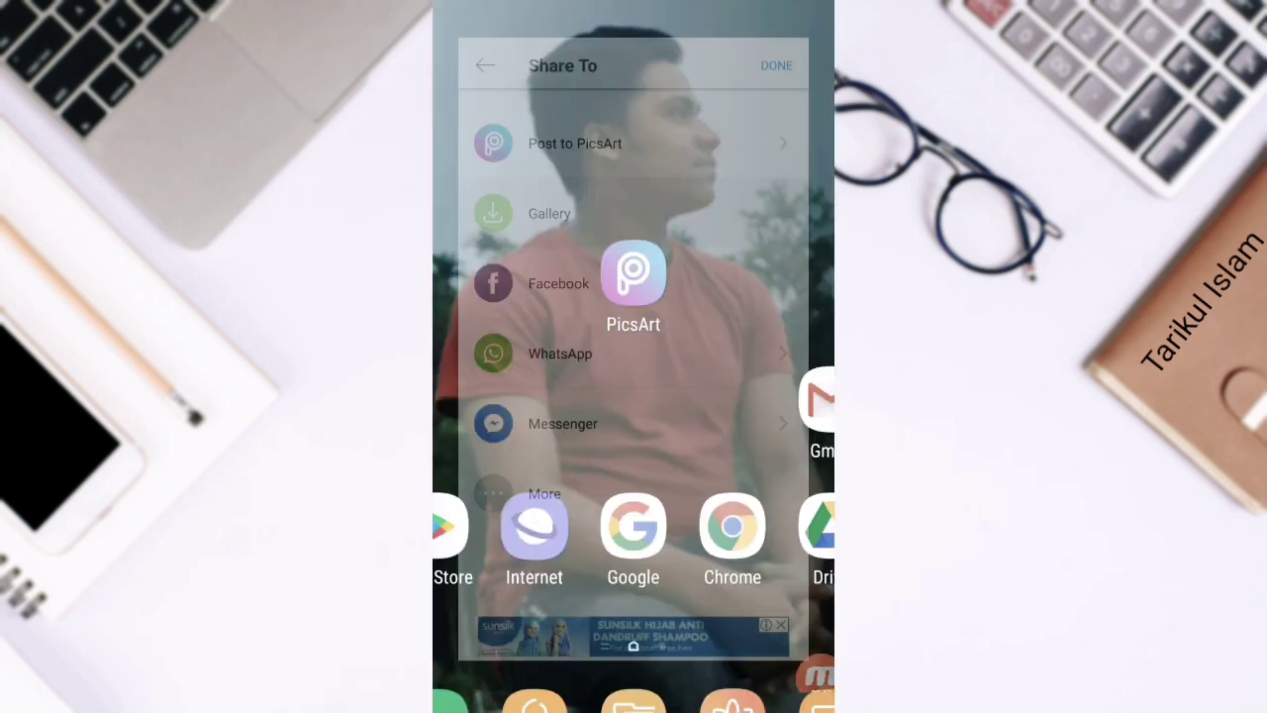
click(710, 625)
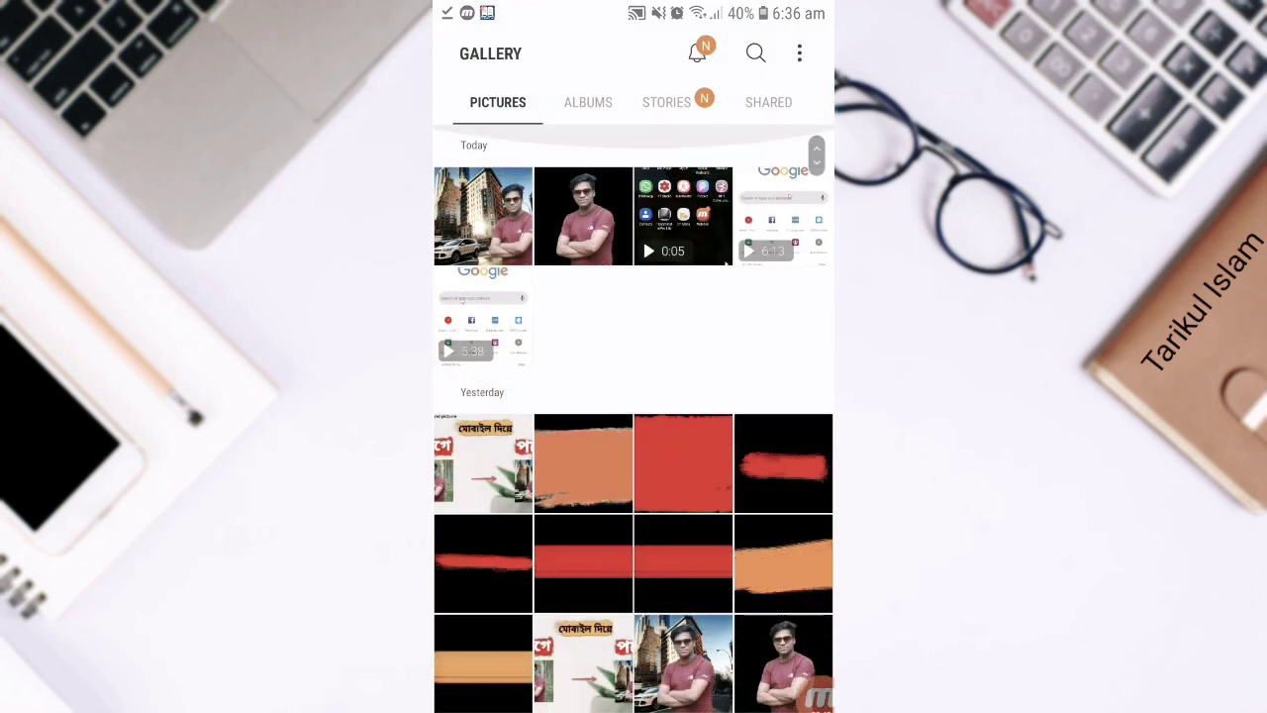
click(485, 218)
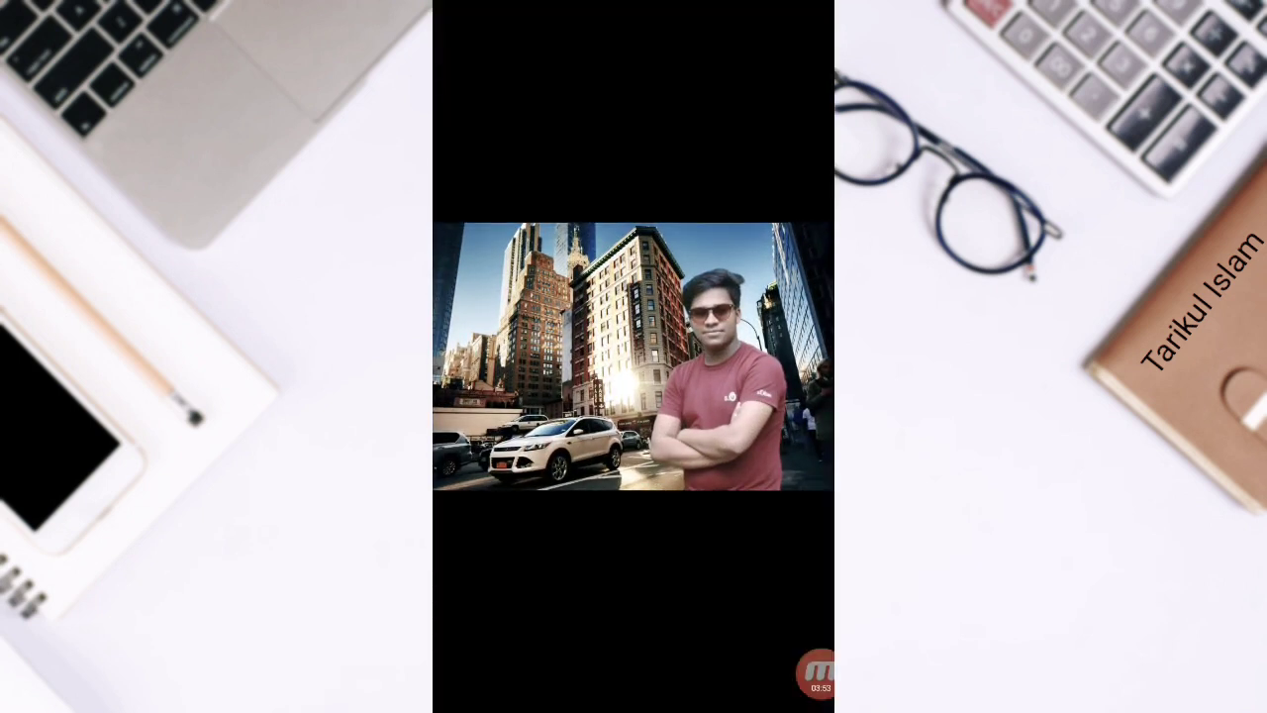
right_click(661, 19)
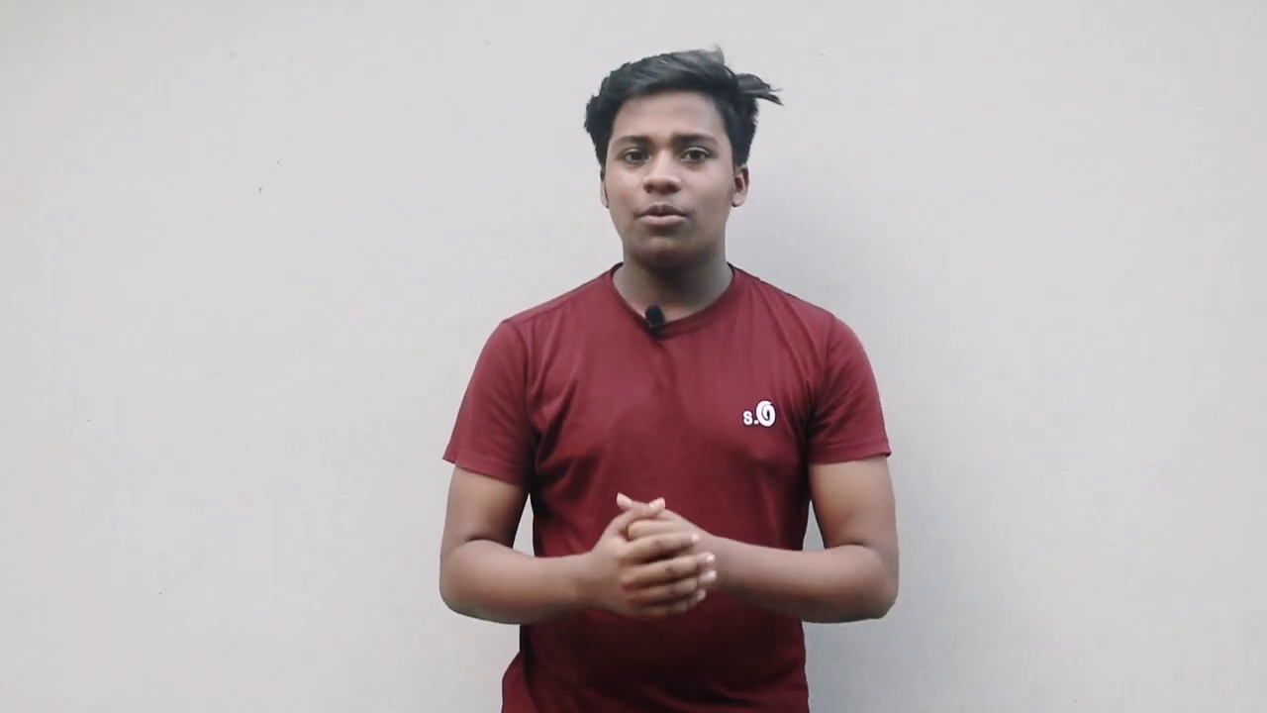